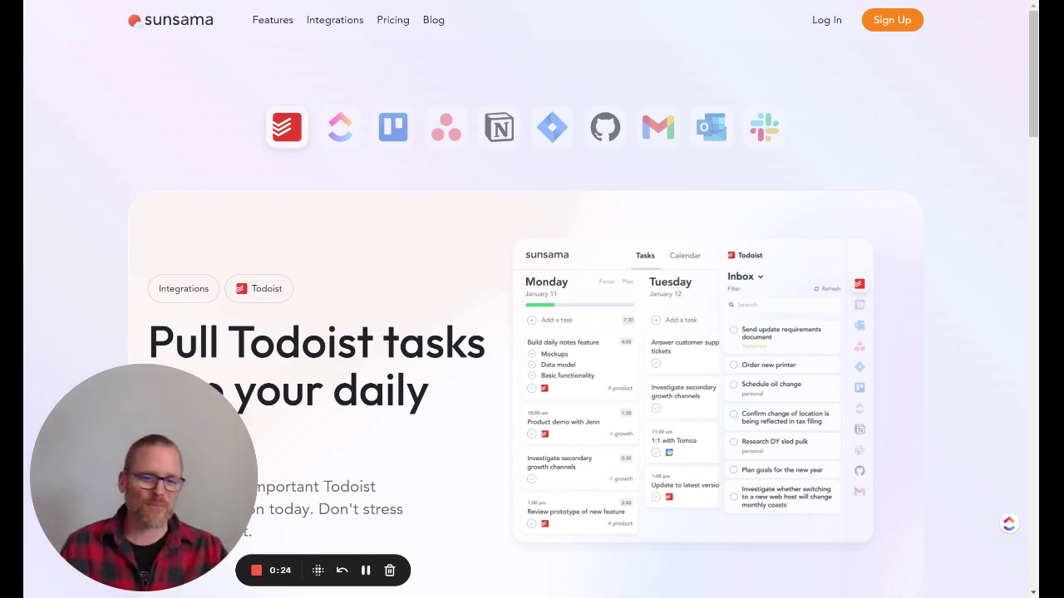
# Step: Scroll the Todoist integration page past 'Block off time' to 'Changes in Sunsama are automatically synced'
pyautogui.scroll(-3, 410, 308)
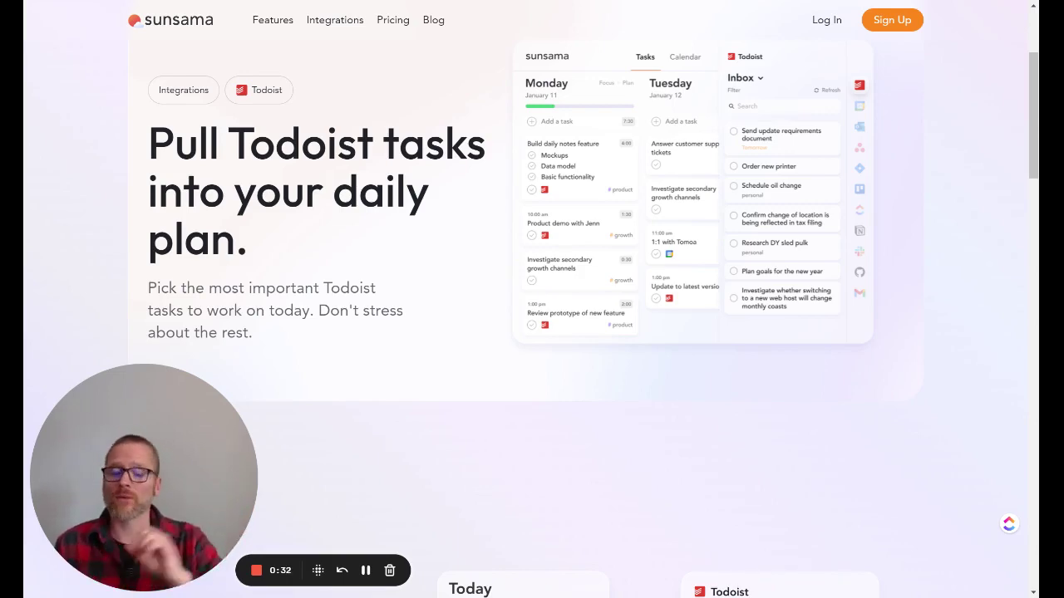
pyautogui.scroll(-2, 408, 237)
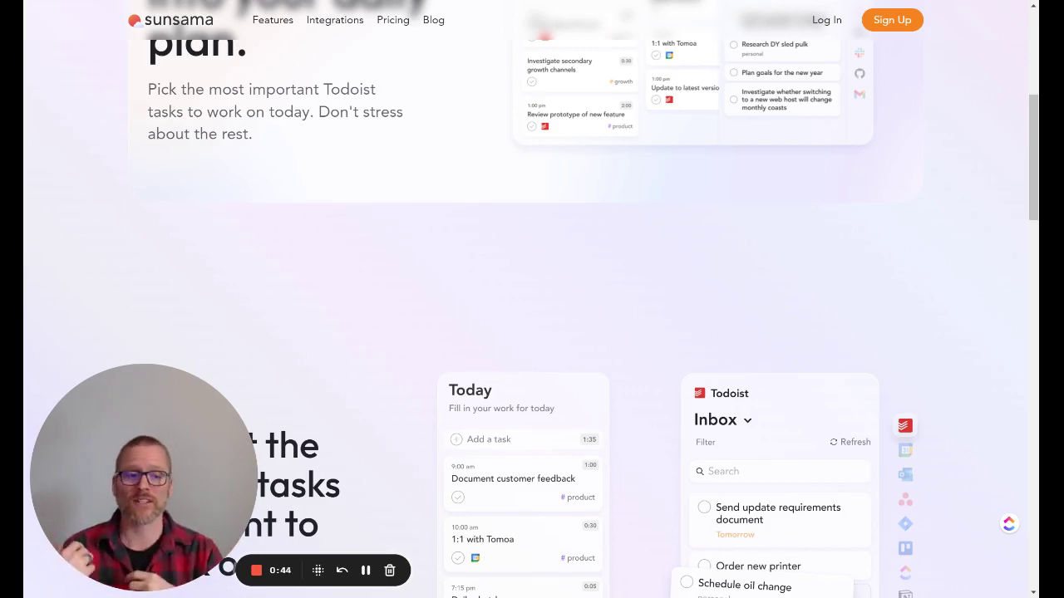
pyautogui.scroll(-4, 446, 218)
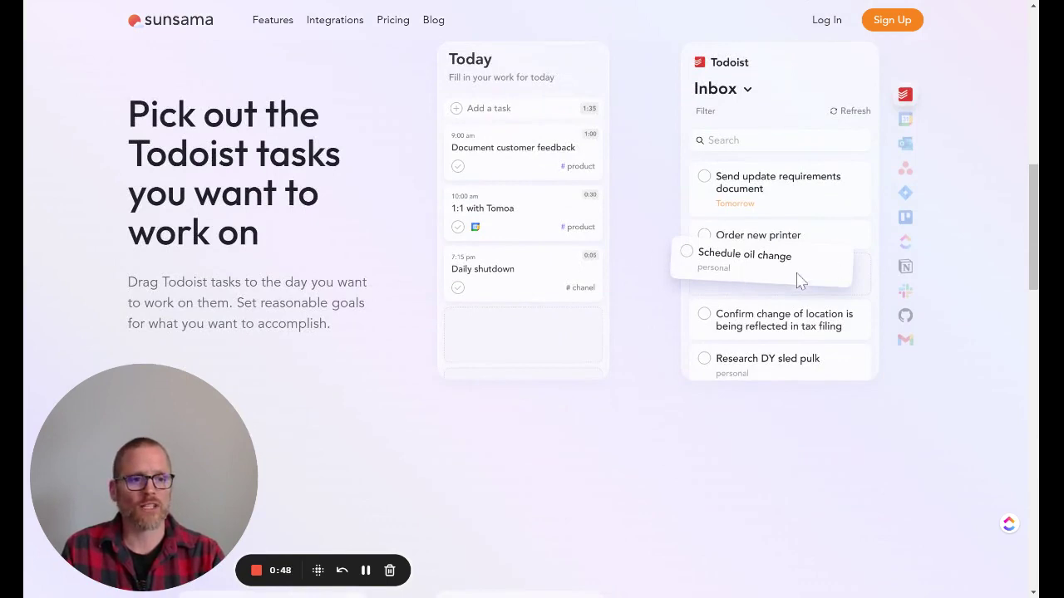
pyautogui.scroll(-7, 598, 264)
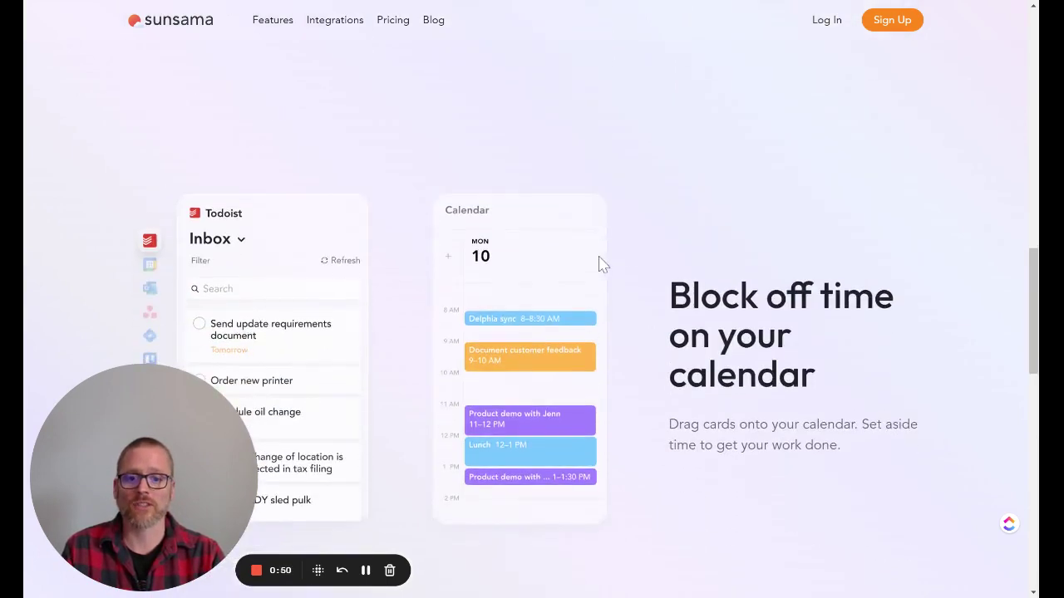
pyautogui.scroll(2, 619, 259)
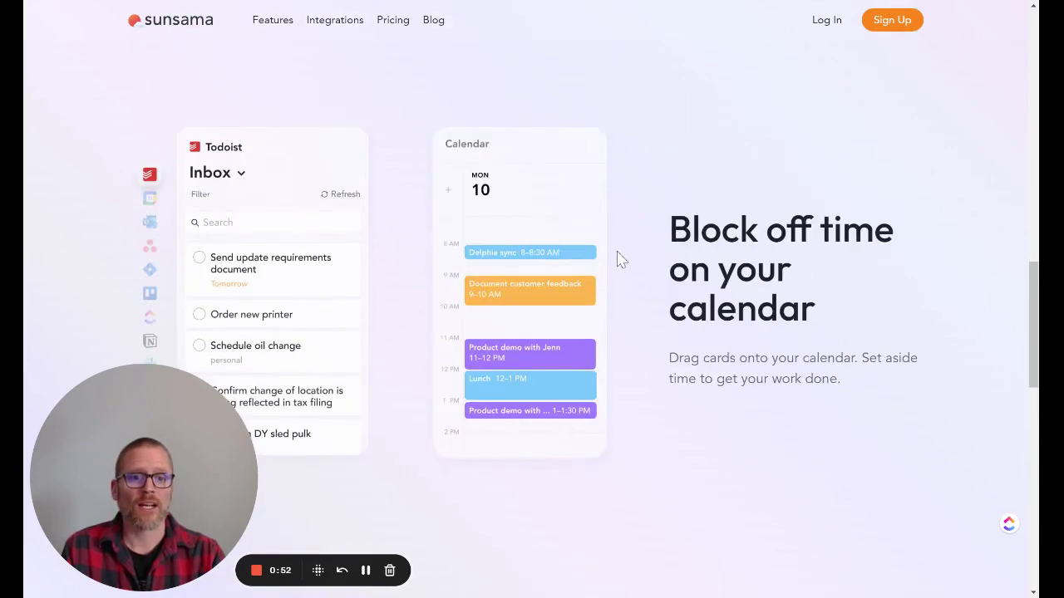
pyautogui.scroll(-7, 619, 259)
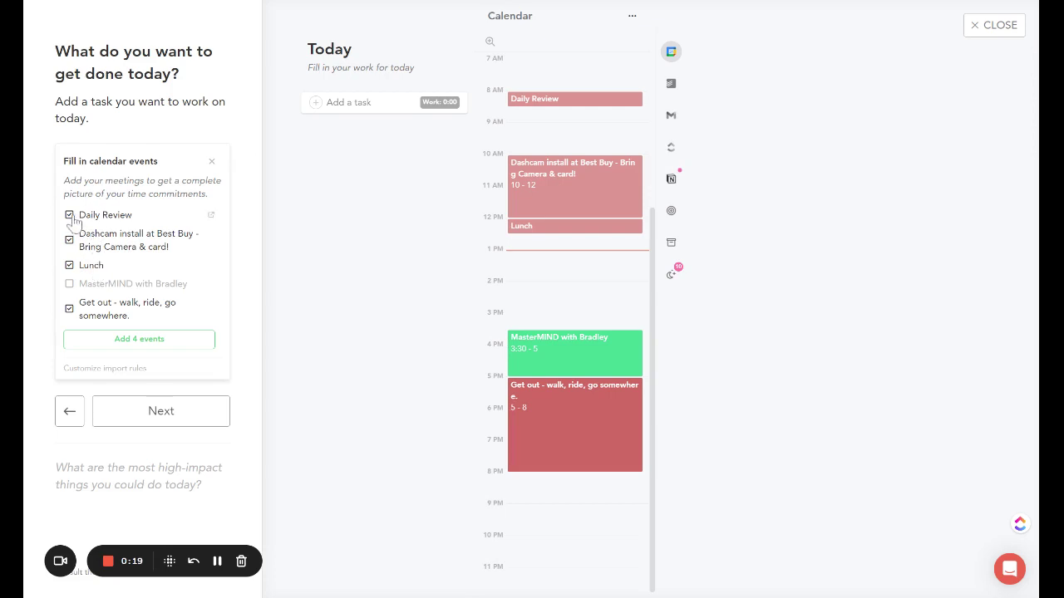
# Step: Show the detail card for the Dashcam install event at Best Buy, 10am–12pm
pyautogui.click(562, 206)
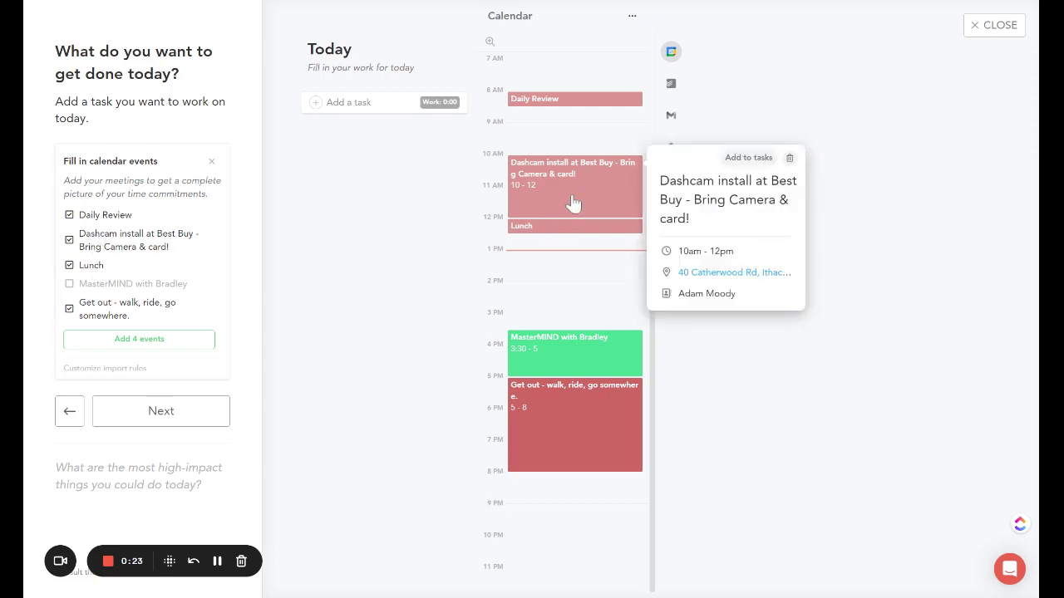
# Step: Review the Dashcam install event's full details and its other actions, then close them
pyautogui.click(573, 204)
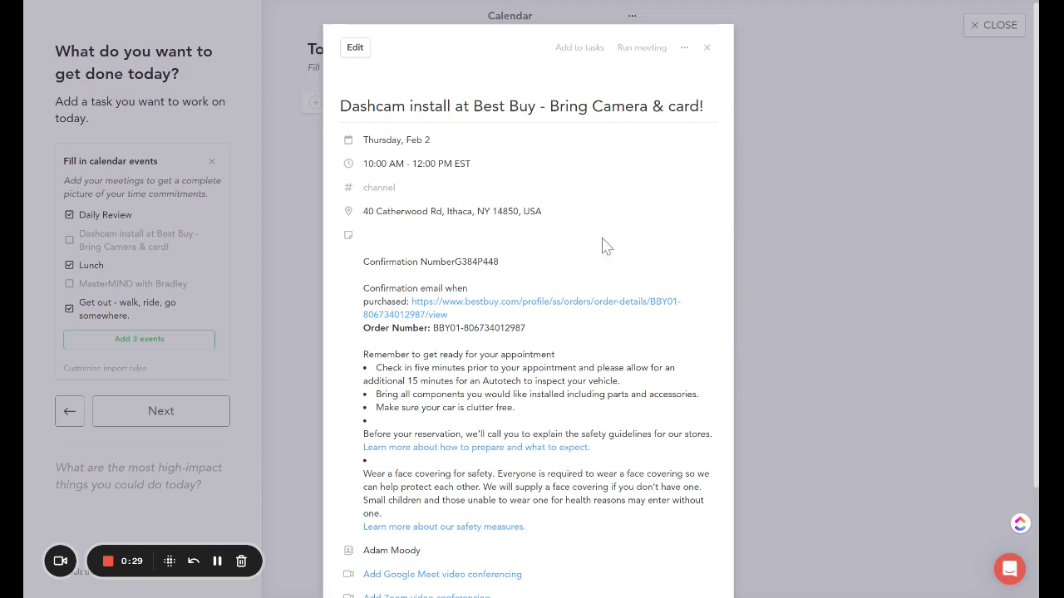
pyautogui.scroll(-3, 597, 266)
pyautogui.scroll(3, 544, 454)
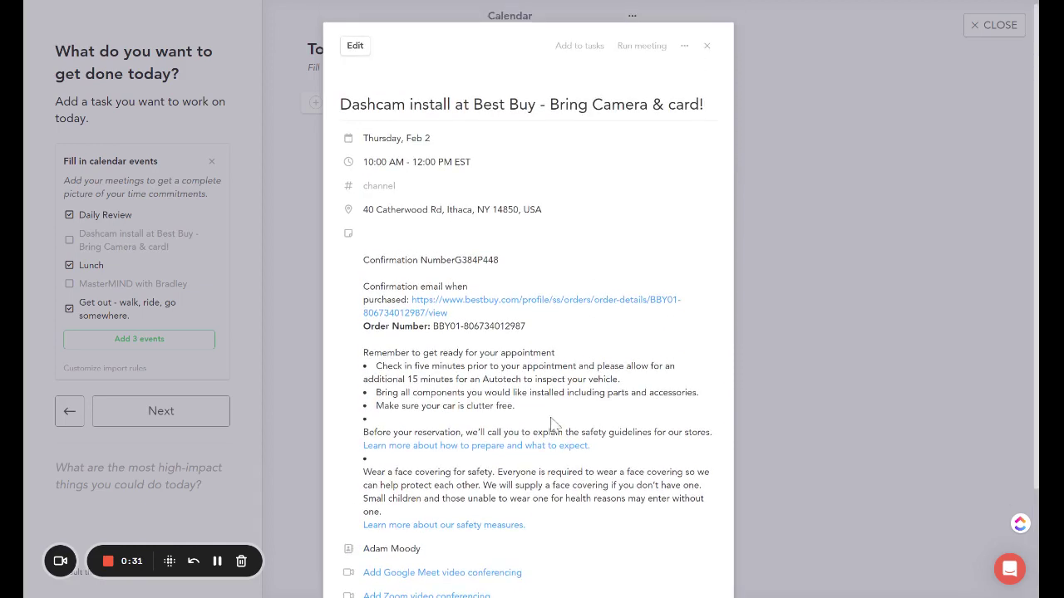
pyautogui.click(684, 52)
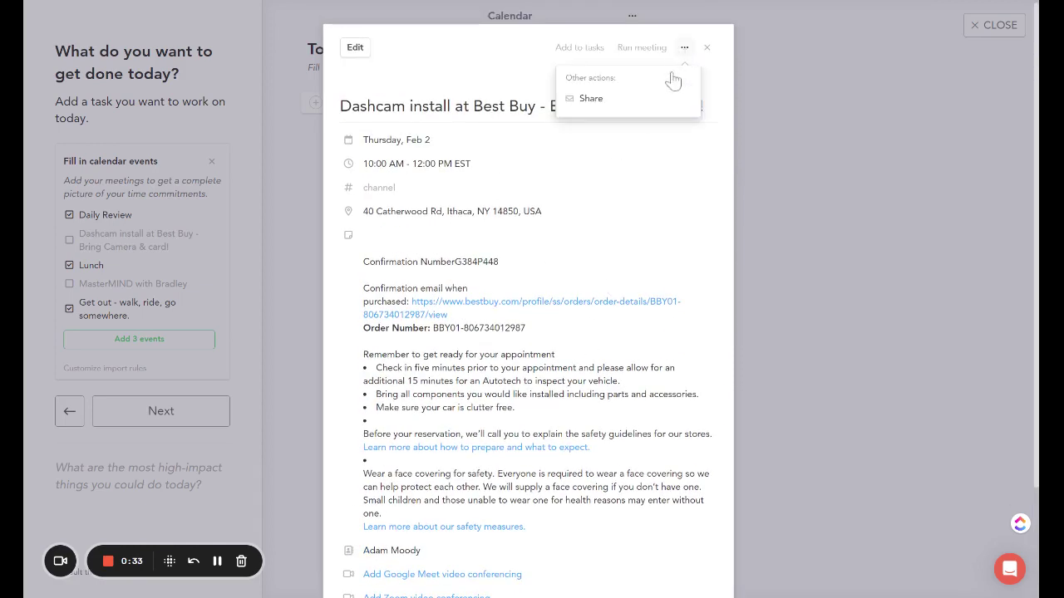
pyautogui.click(706, 49)
pyautogui.moveTo(562, 198)
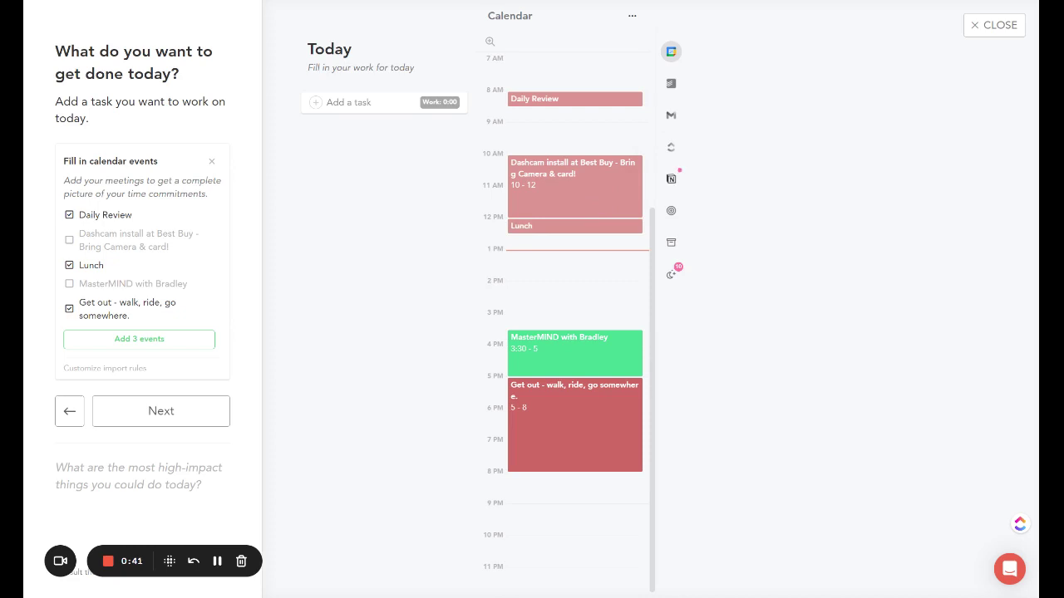
# Step: Toggle the Daily Review event off and back on, then advance to the 'What can wait?' step
pyautogui.moveTo(548, 208)
pyautogui.click(69, 215)
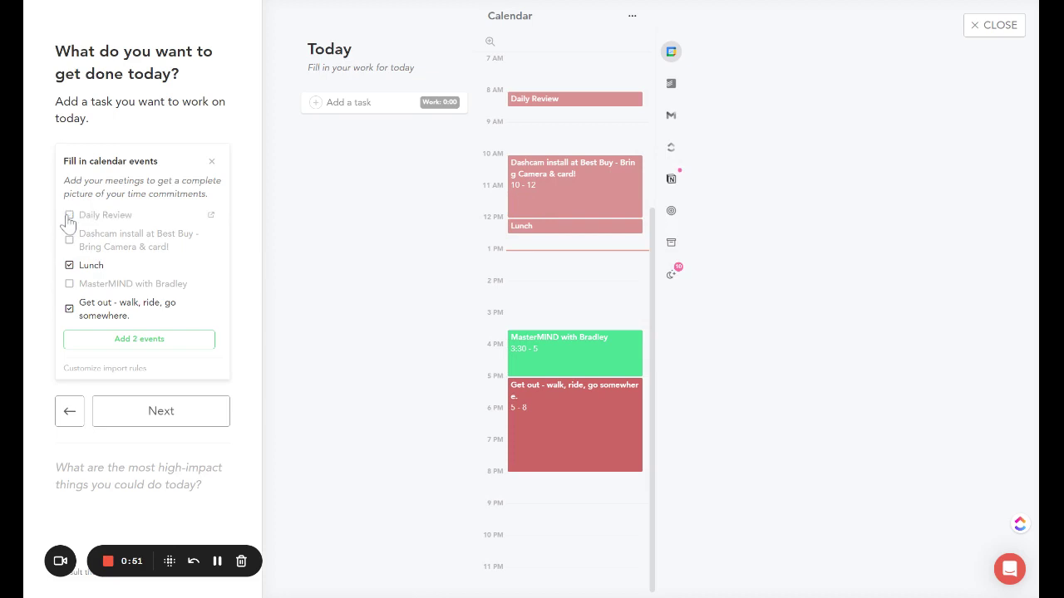
pyautogui.click(69, 218)
pyautogui.click(71, 413)
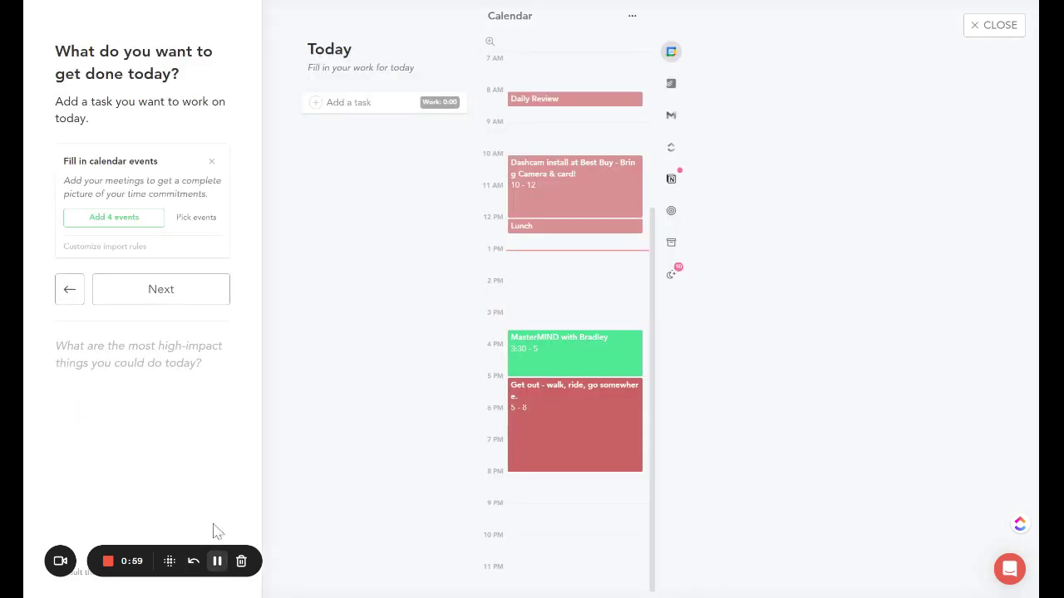
pyautogui.click(161, 289)
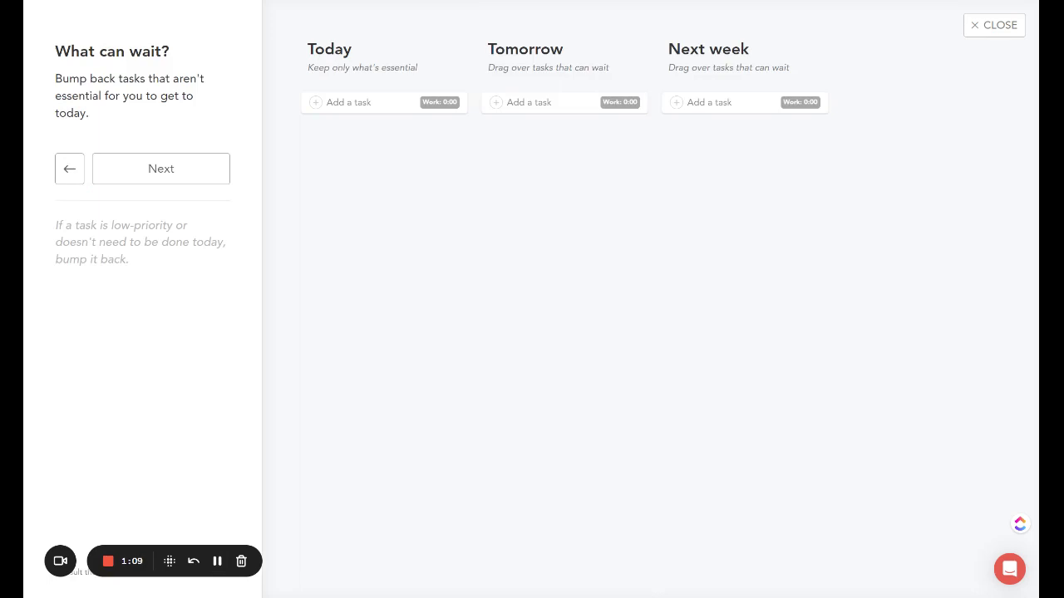
# Step: Start a Today task and try time estimates, then advance to 'Finalize your plan for today'
pyautogui.click(320, 110)
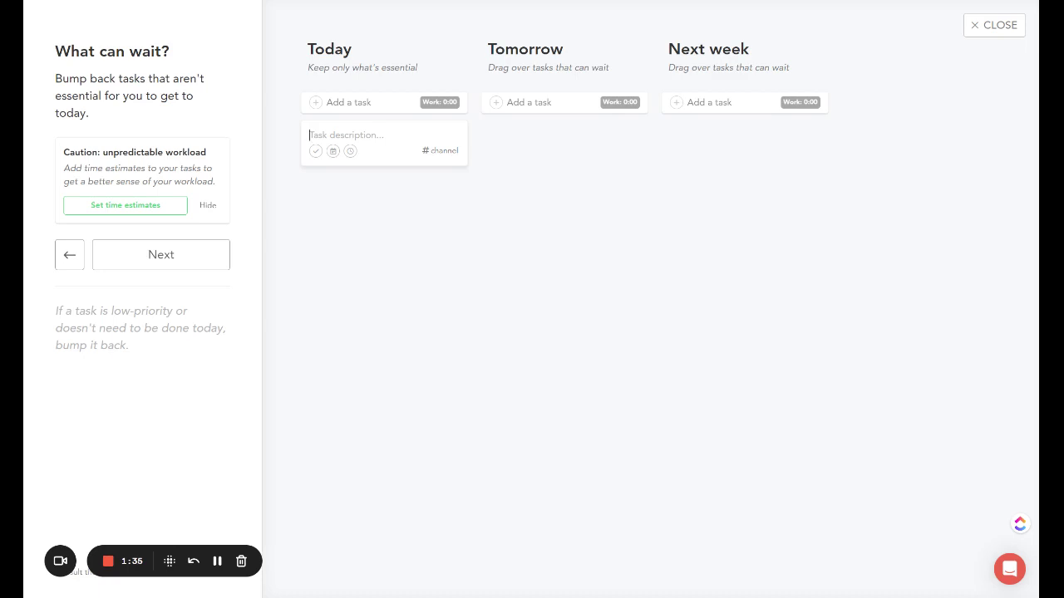
pyautogui.click(140, 207)
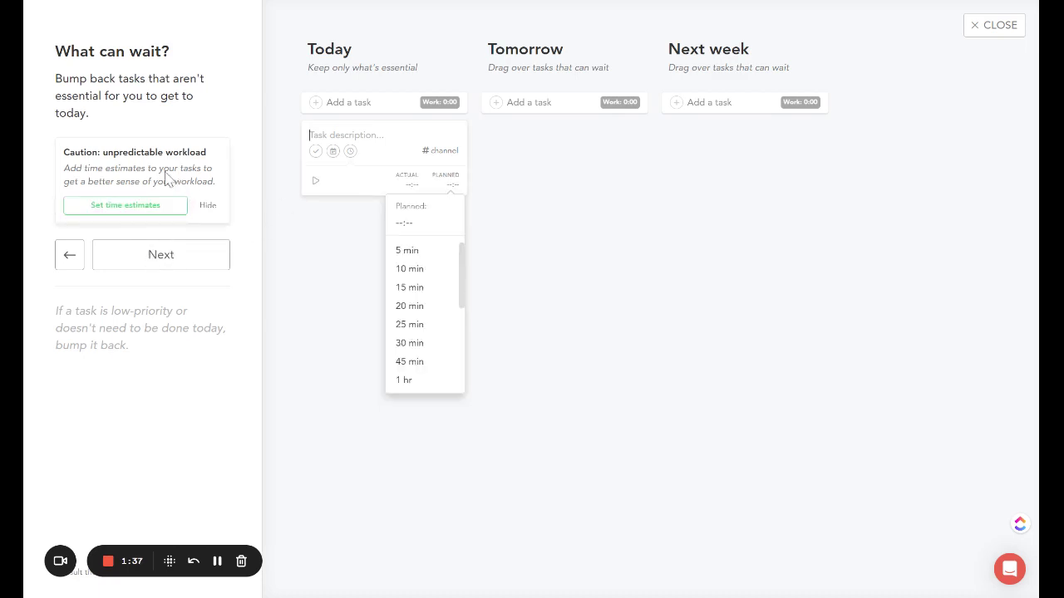
pyautogui.click(175, 263)
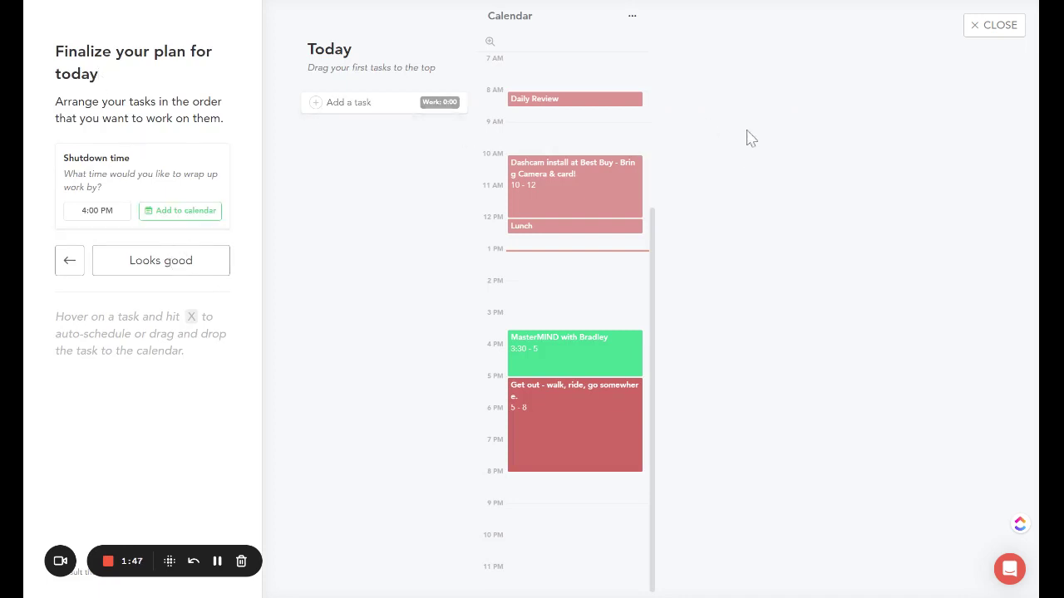
# Step: Add the task 'asdfasdfasdfasdf' to today's list
pyautogui.scroll(3, 653, 175)
pyautogui.scroll(-3, 652, 175)
pyautogui.click(370, 105)
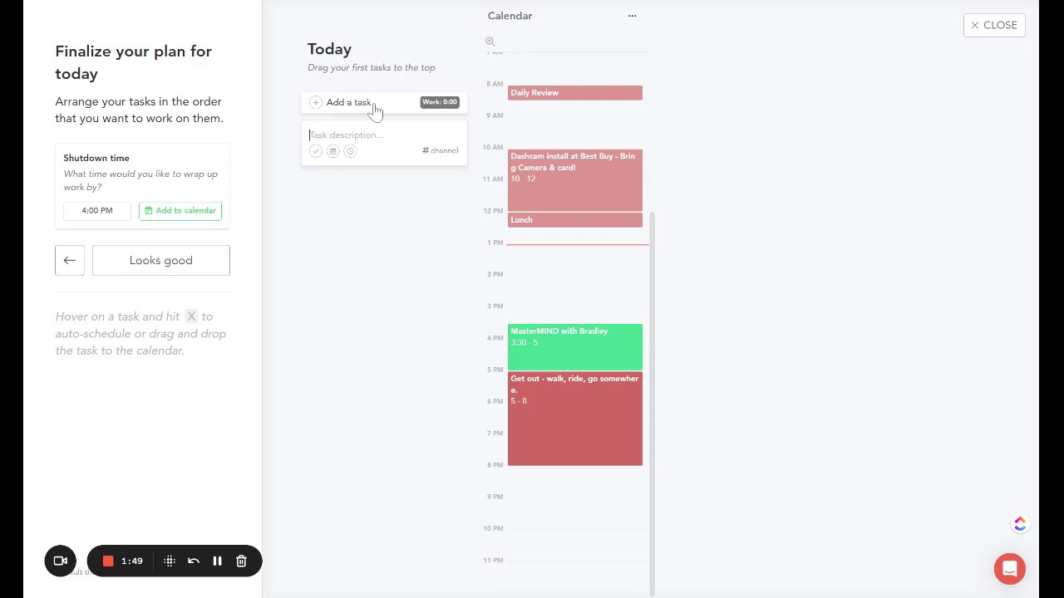
pyautogui.write('asdf')
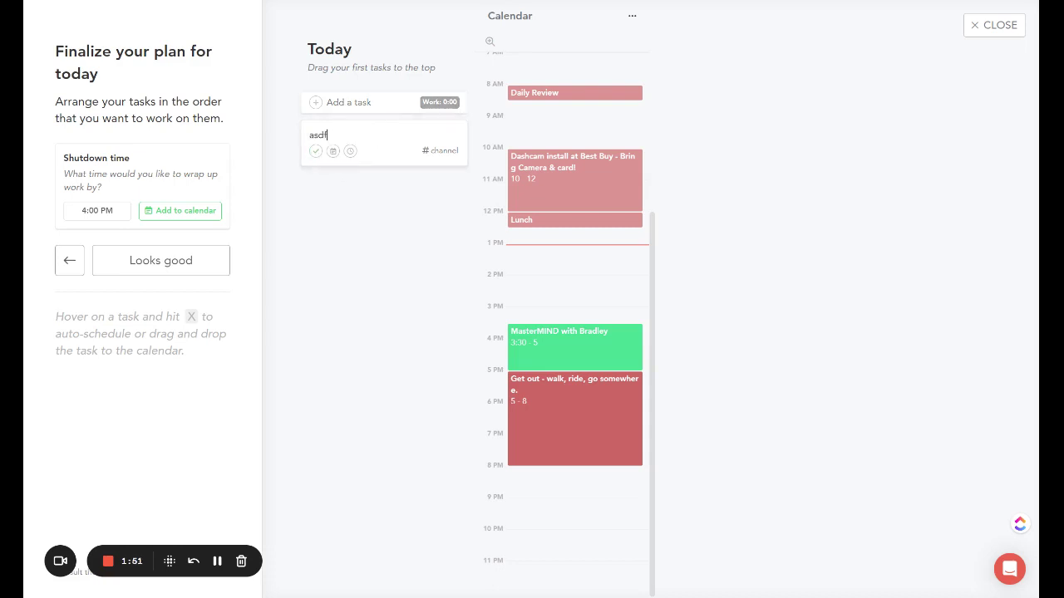
pyautogui.write('asdfasdfasdf')
# Step: Set the task to start today, February 2, with a 30-minute estimate, and accept the plan
pyautogui.click(333, 150)
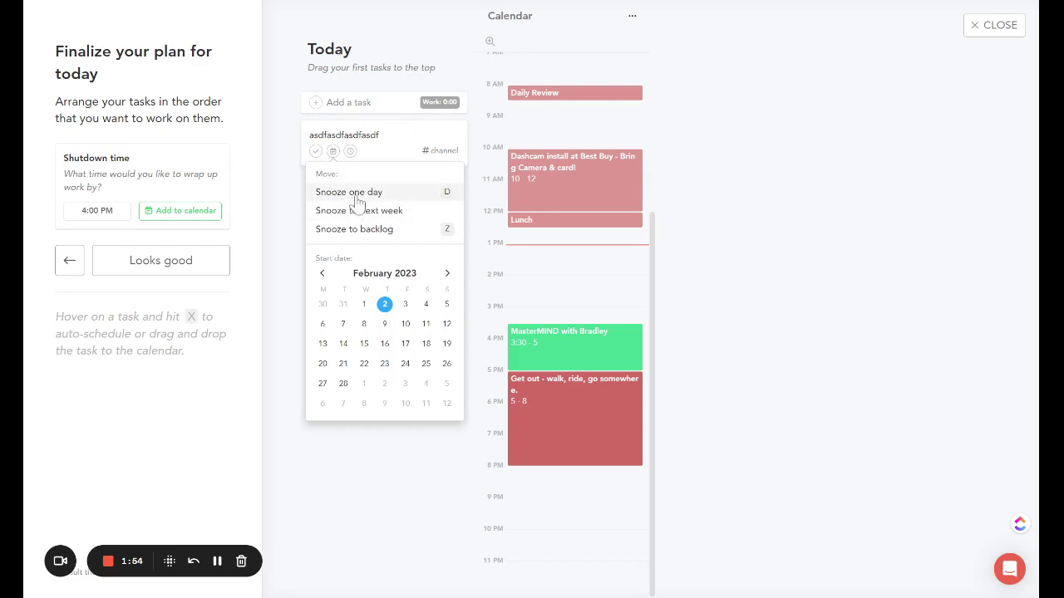
pyautogui.click(385, 304)
pyautogui.click(350, 152)
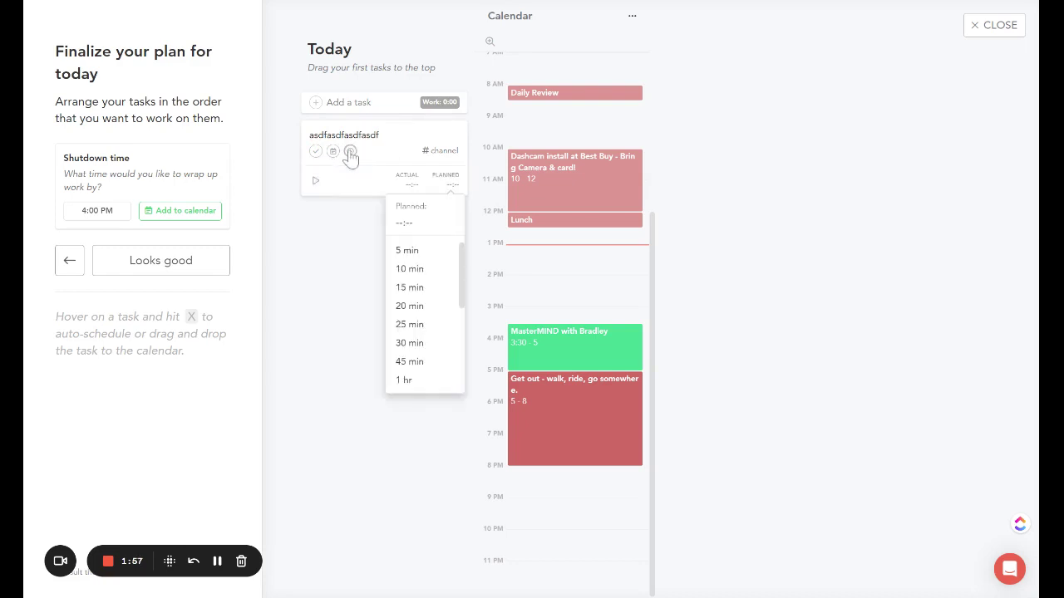
pyautogui.click(421, 342)
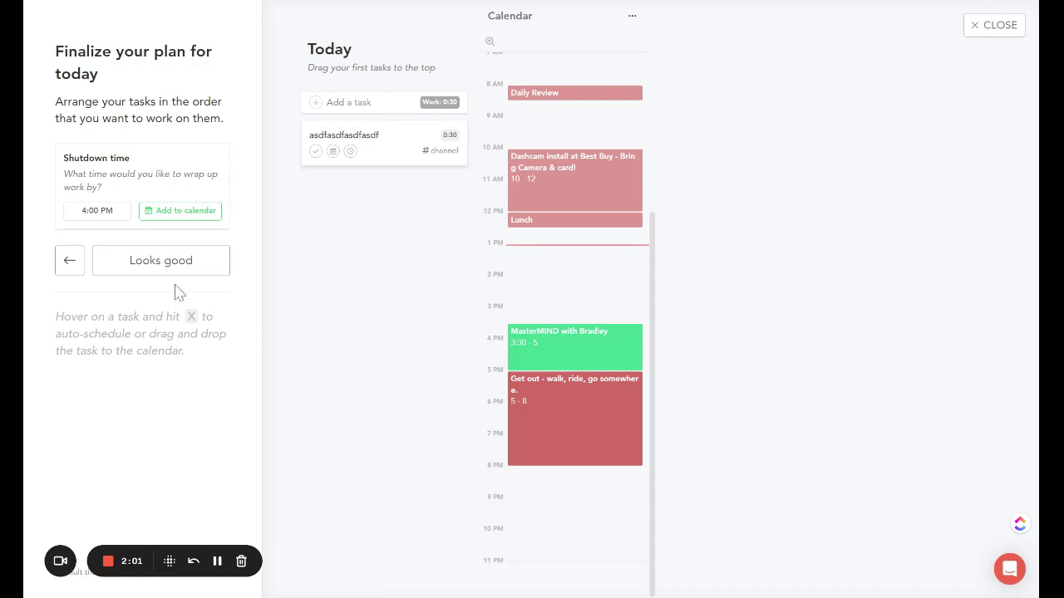
pyautogui.click(155, 267)
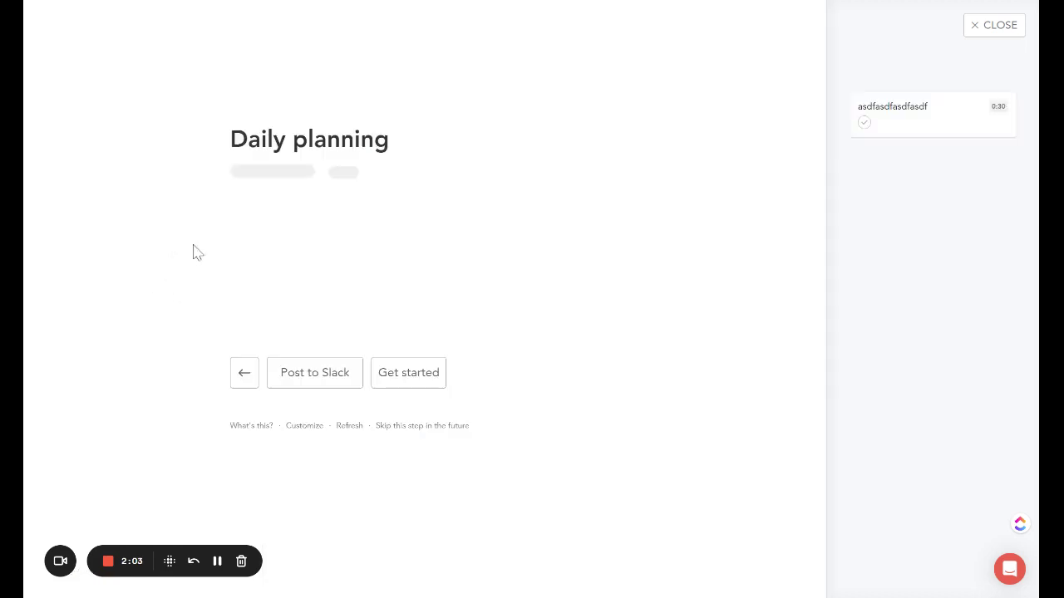
# Step: Write the first obstacle: 'phone on the desk might bug me - toss it in the kitchen'
pyautogui.click(238, 246)
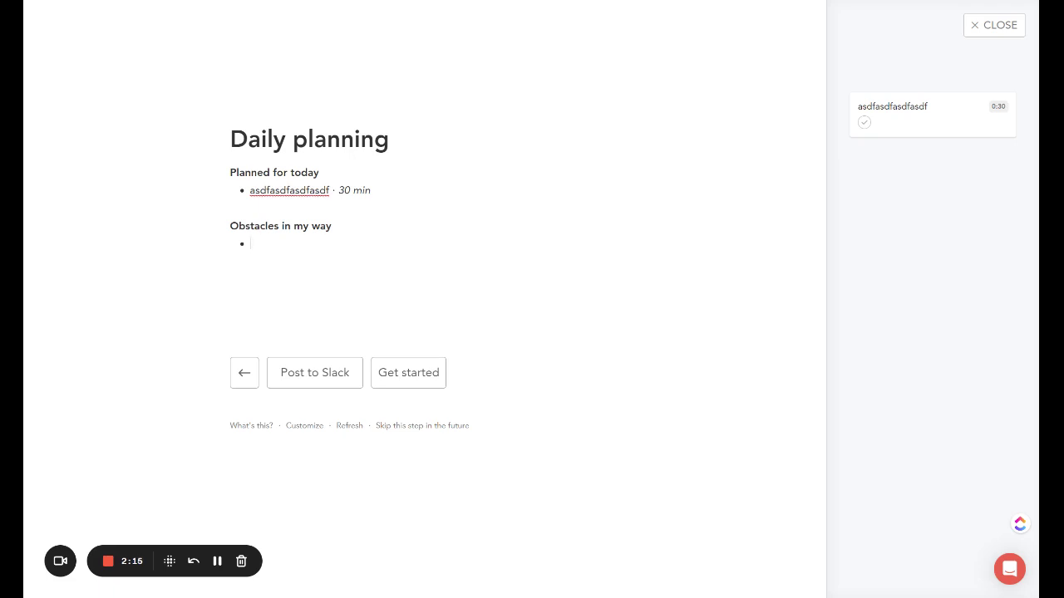
pyautogui.write('phone on the desk might bug me -')
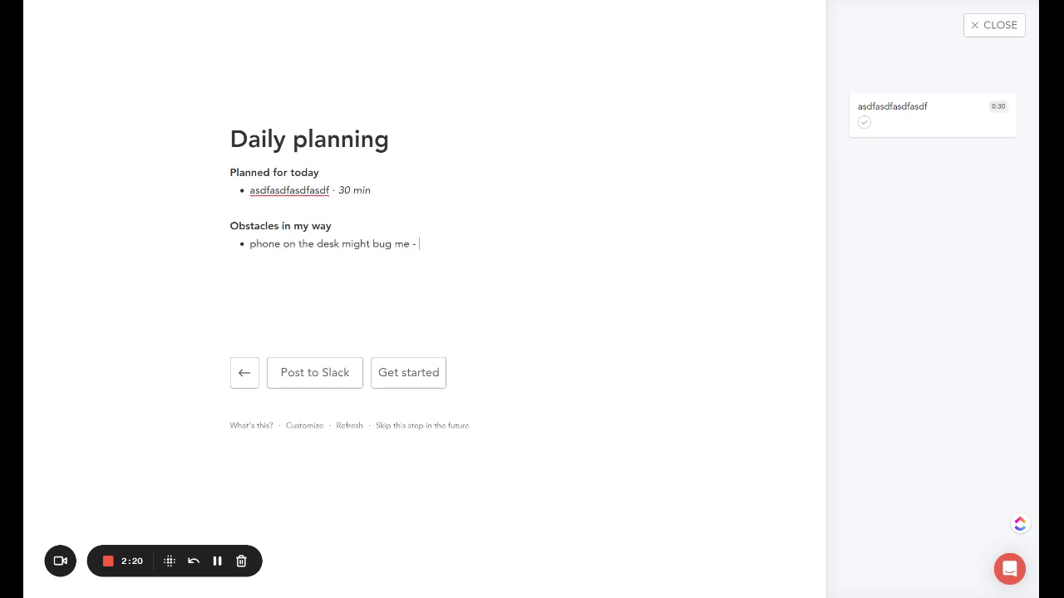
pyautogui.write(' toss it in th e')
pyautogui.press('BackSpace')
pyautogui.press('BackSpace')
pyautogui.write('e kitchen')
# Step: Add a second obstacle about getting hungry, with a 90-minute alarm to take a snack break
pyautogui.press('Return')
pyautogui.write('might ')
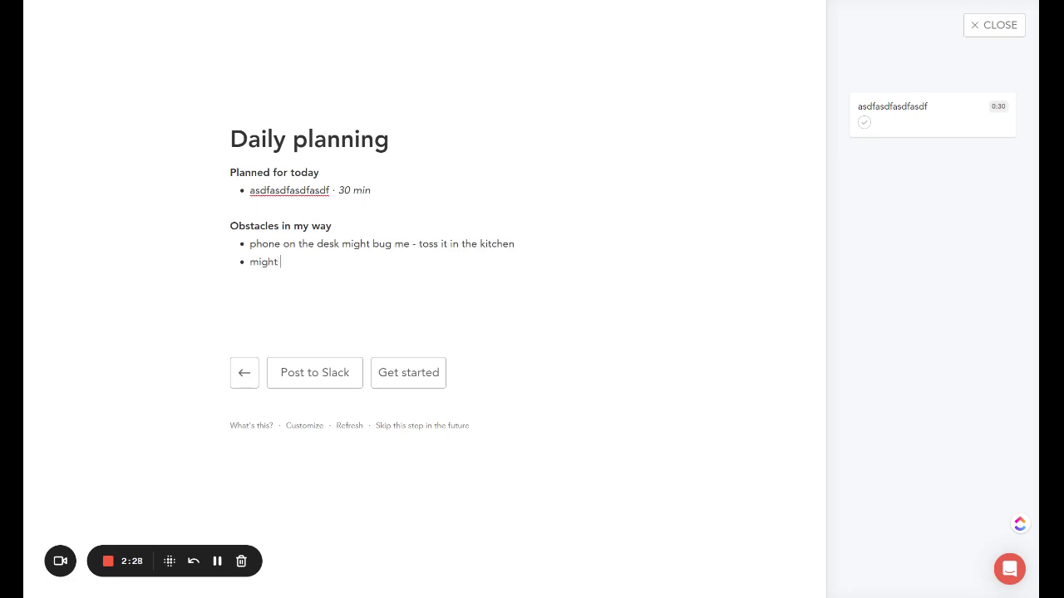
pyautogui.write('get hungry, so schedule a')
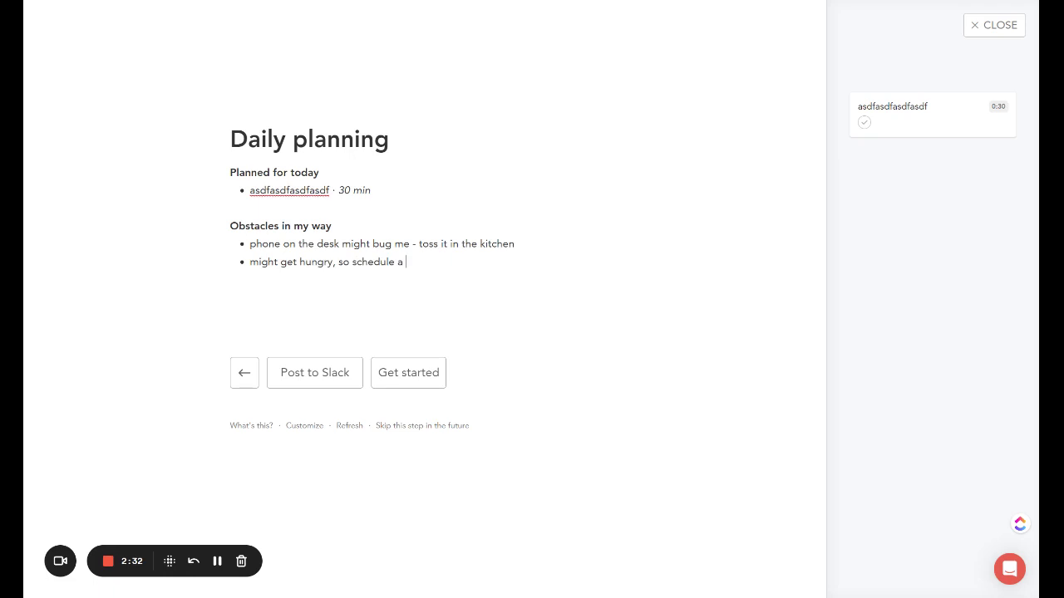
pyautogui.write('n alarm in 90 minutes to tka')
pyautogui.press('BackSpace')
pyautogui.press('BackSpace')
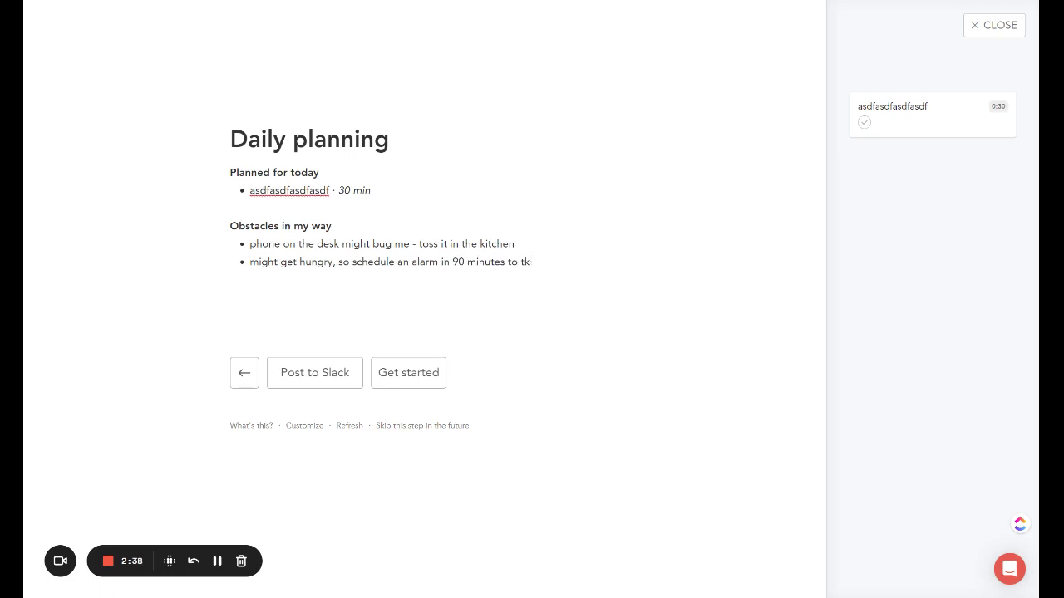
pyautogui.write('ake a break and get a snakc')
pyautogui.press('BackSpace')
pyautogui.write('ck')
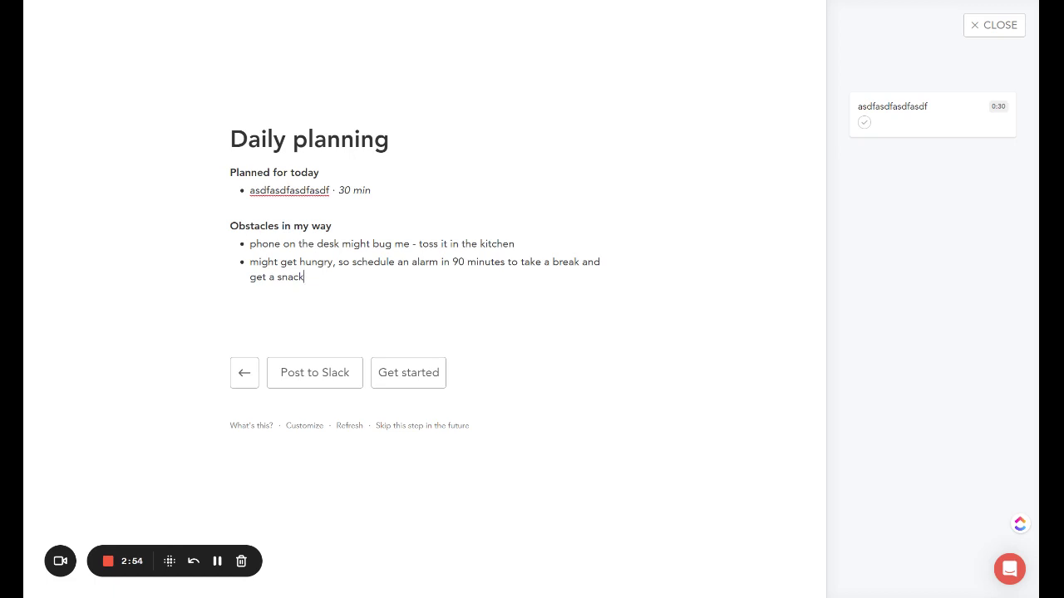
# Step: Finish daily planning, then drag the Todoist task 'Big Event!' into Thursday's list
pyautogui.click(405, 374)
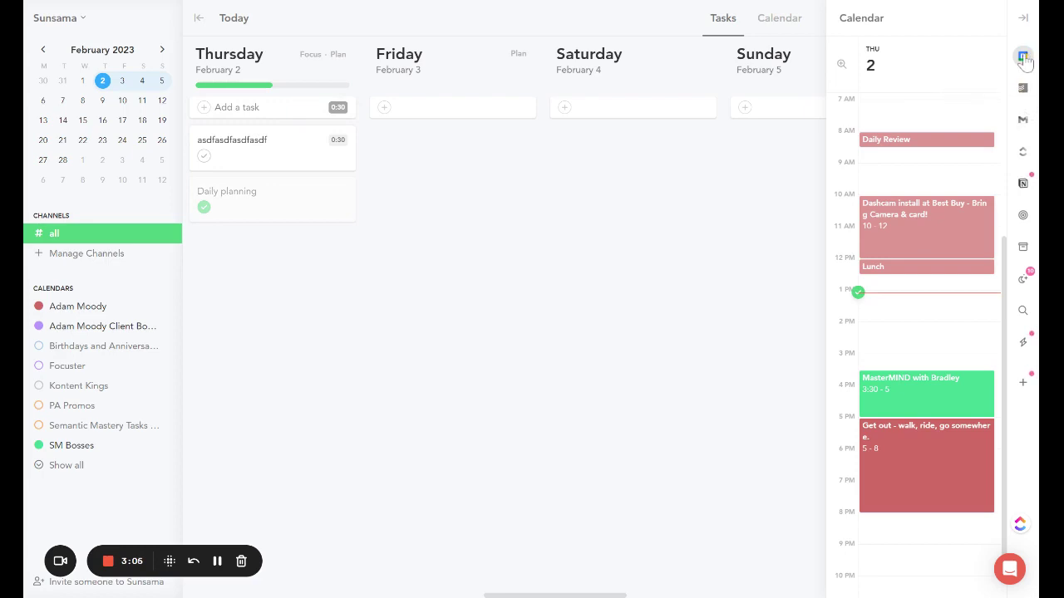
pyautogui.click(1022, 87)
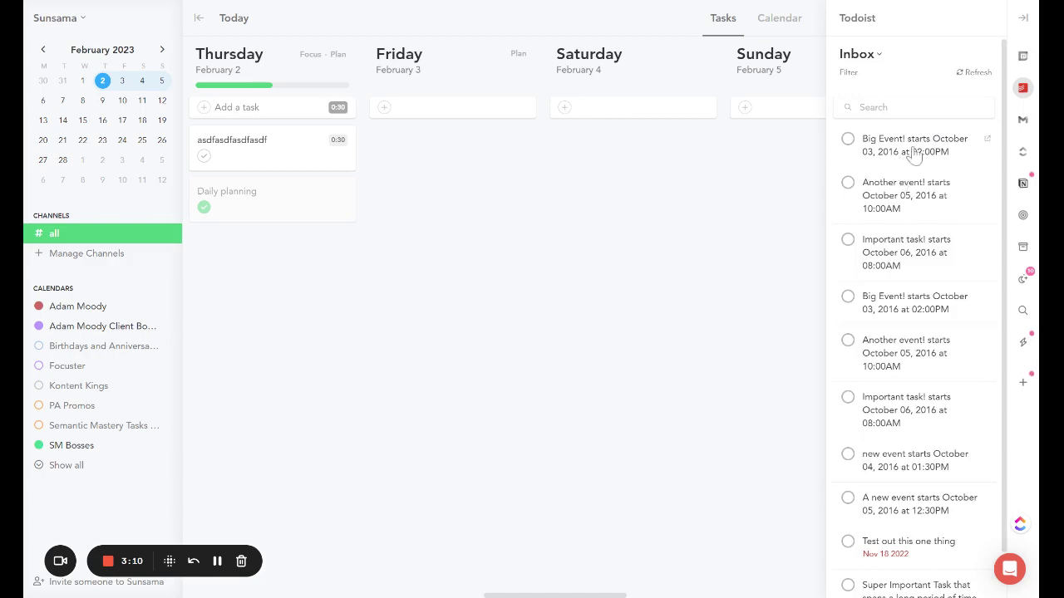
pyautogui.moveTo(912, 158); pyautogui.dragTo(269, 200)
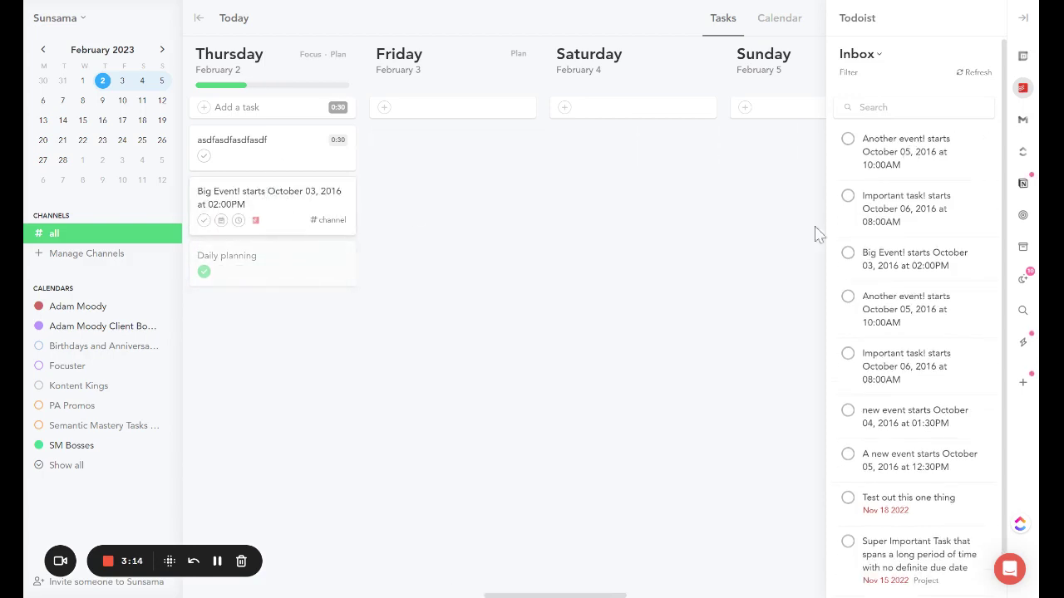
# Step: Make the Shortform 'Read guides to: Dopamine Nation' email a Friday task, then show ClickUp General Todos
pyautogui.click(1023, 120)
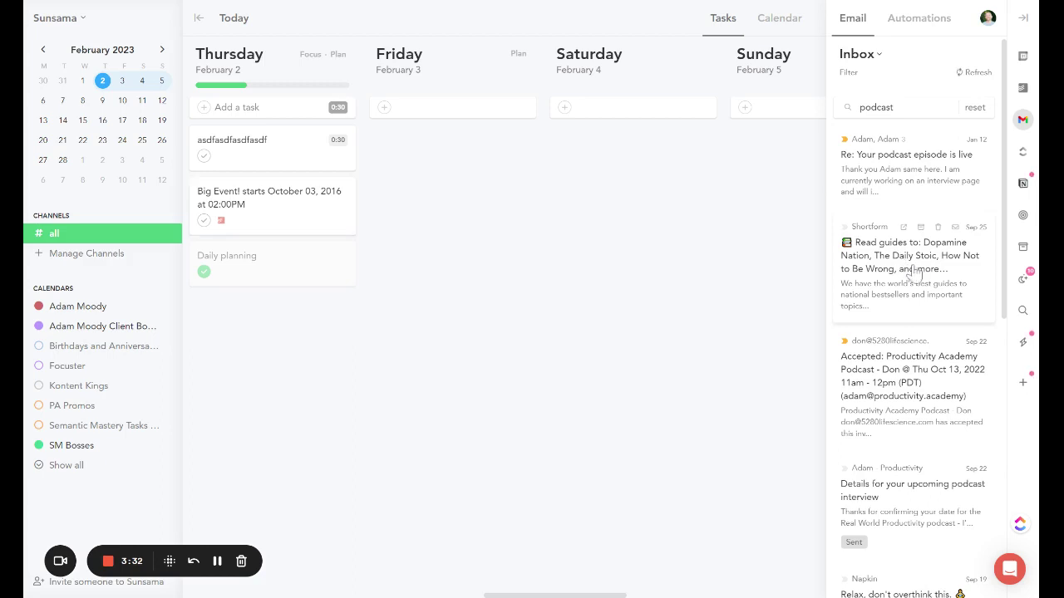
pyautogui.moveTo(909, 268); pyautogui.dragTo(909, 268)
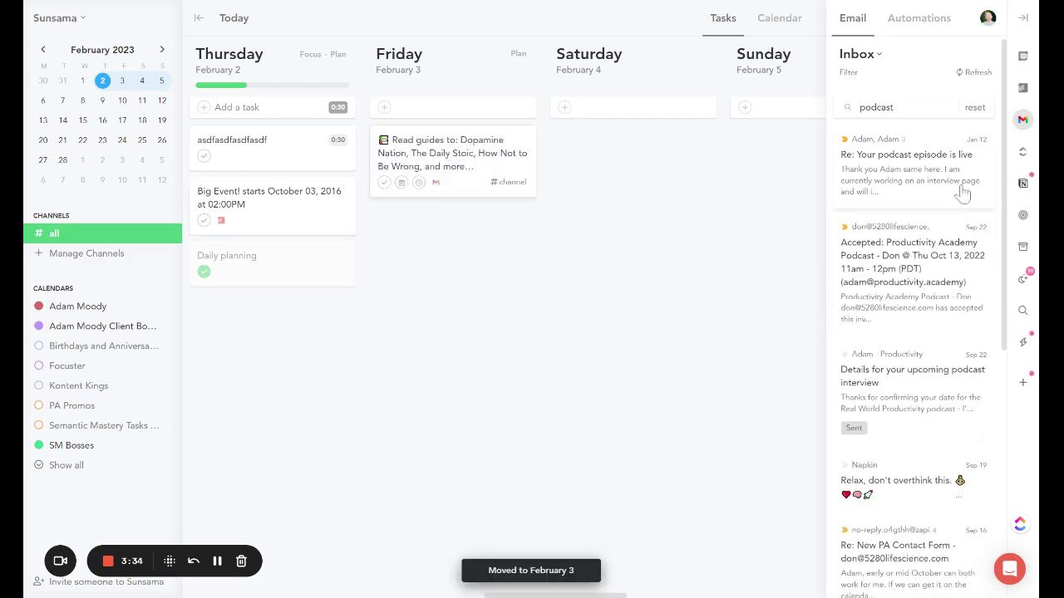
pyautogui.click(1024, 153)
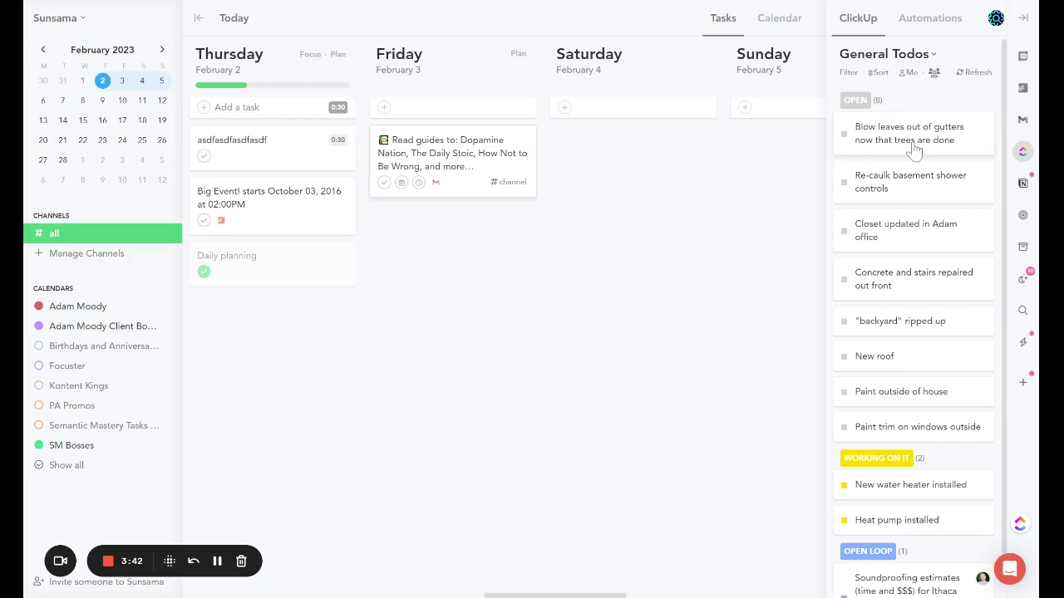
# Step: Drag 'Blow leaves out of gutters' to Saturday and 'New roof' to Sunday, then mark the gutter task done
pyautogui.moveTo(911, 149); pyautogui.dragTo(630, 157)
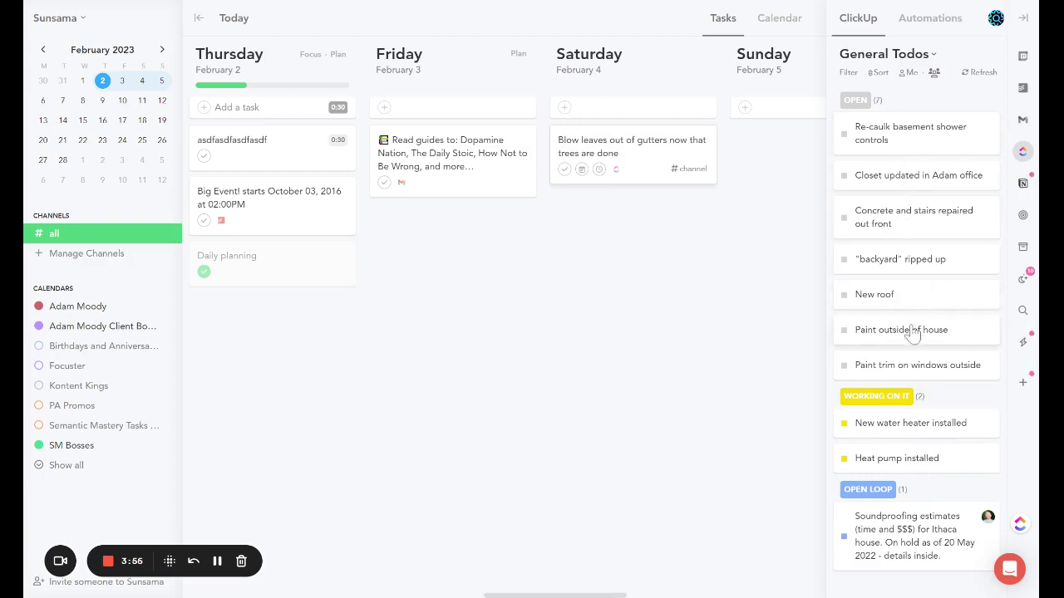
pyautogui.moveTo(896, 301); pyautogui.dragTo(781, 149)
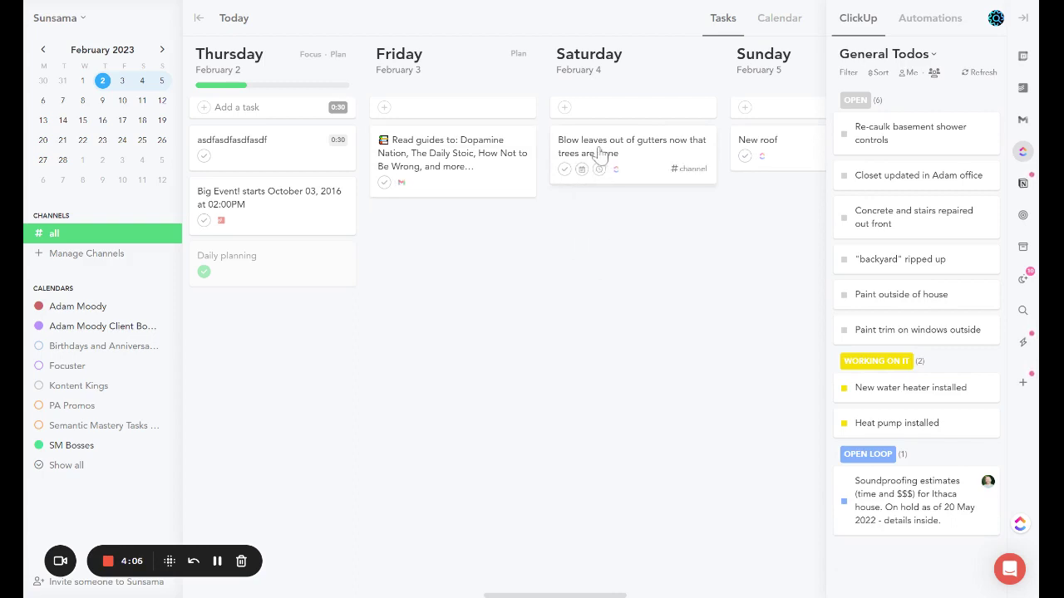
pyautogui.click(565, 169)
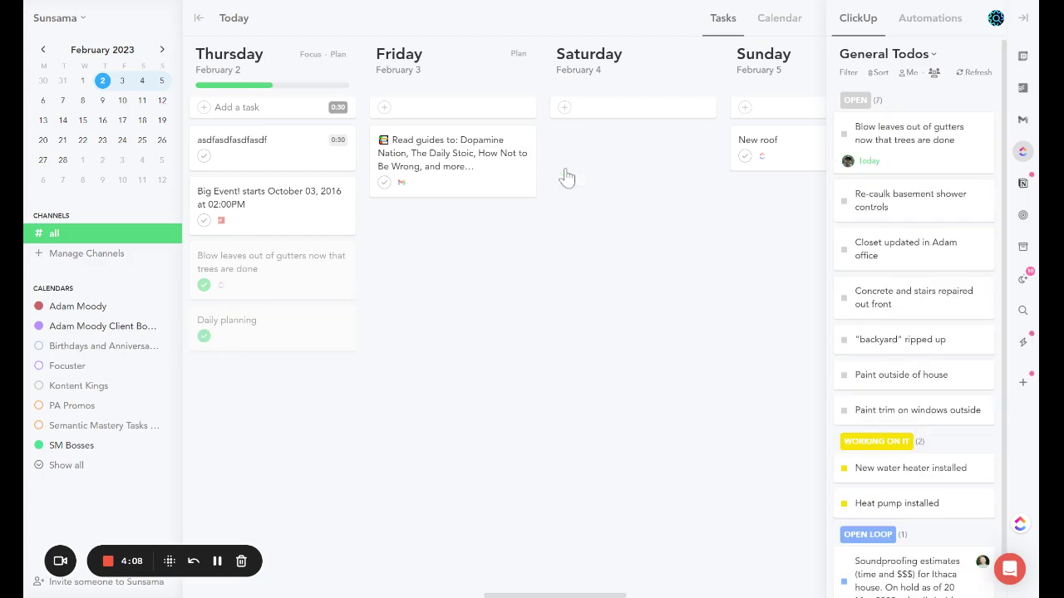